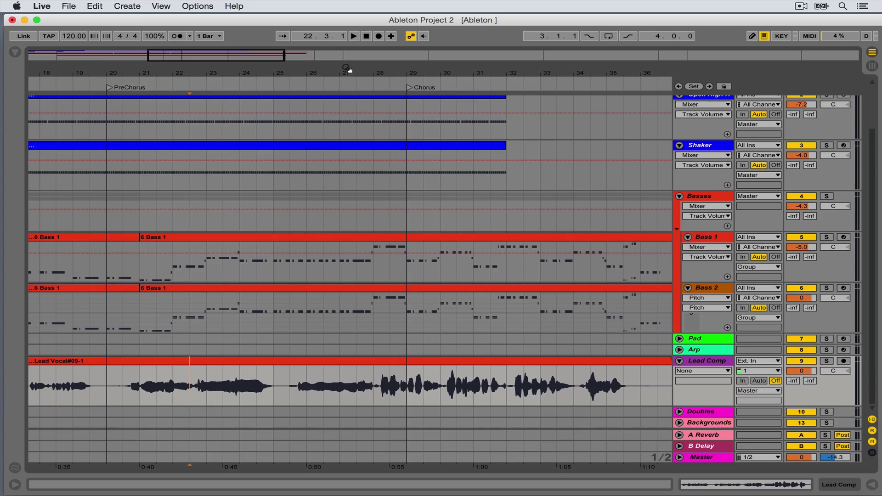
Step: Zoom in, select the flat note from 0:53.000 to 0:54.000, and split it into Lead Vocal#09-1
left_click_drag(366, 73, 366, 113)
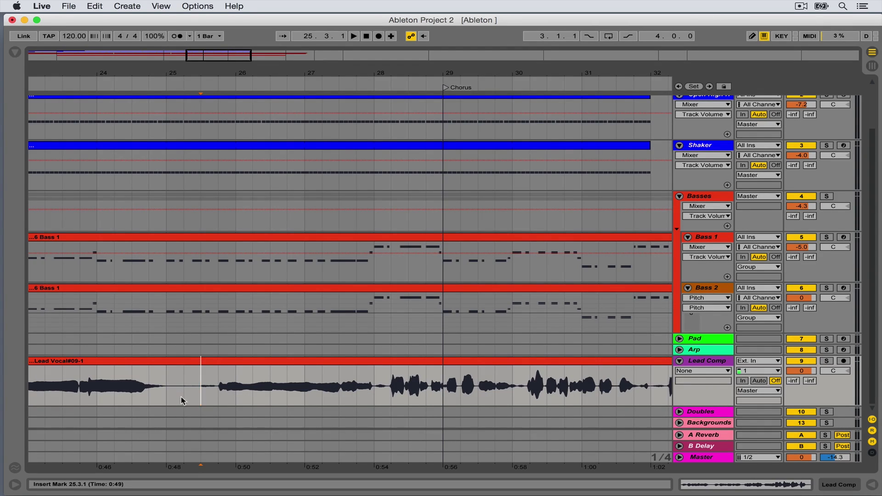
key("space")
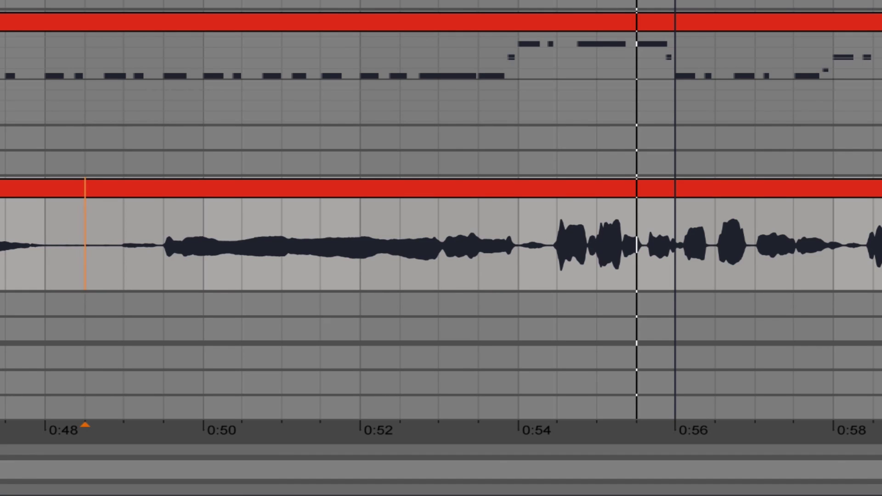
scroll(504, 243, "up", 5)
scroll(441, 244, "right", 2)
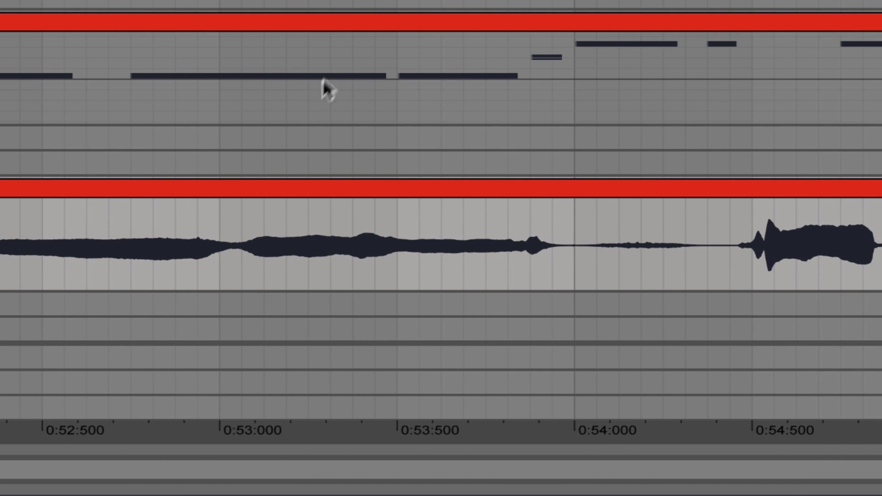
scroll(284, 244, "right", 1)
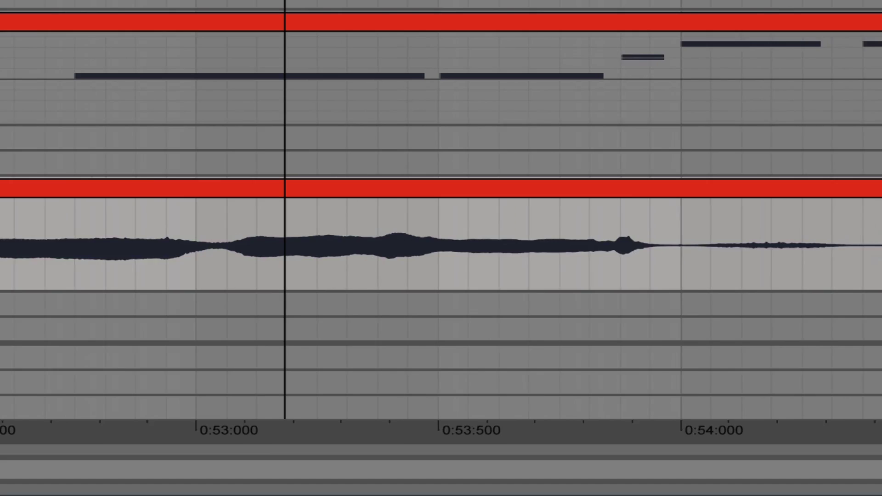
scroll(285, 244, "up", 3)
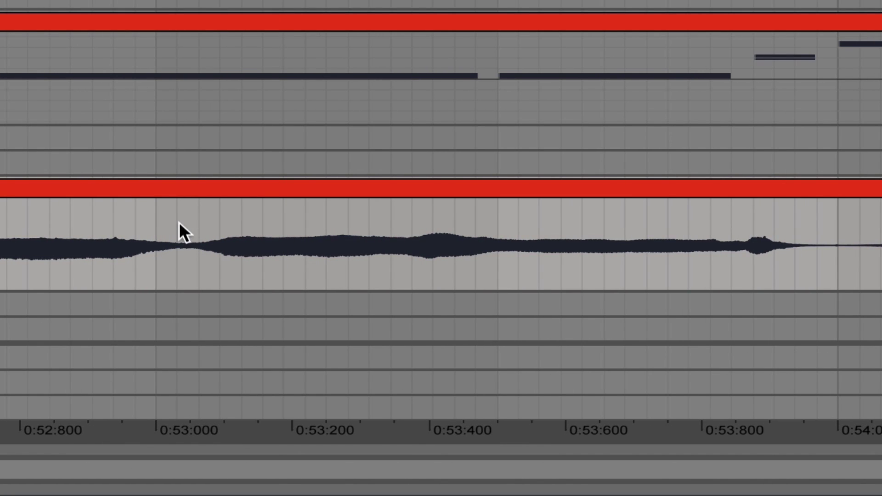
left_click_drag(177, 216, 834, 236)
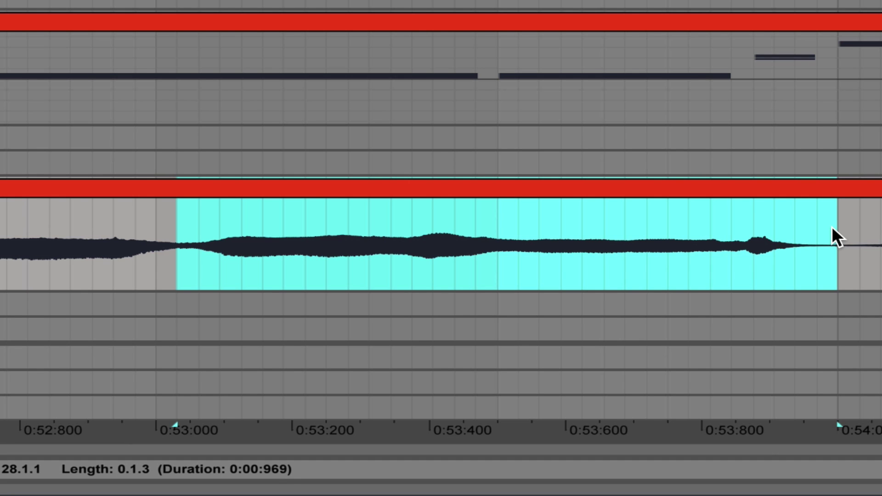
key("ctrl+e")
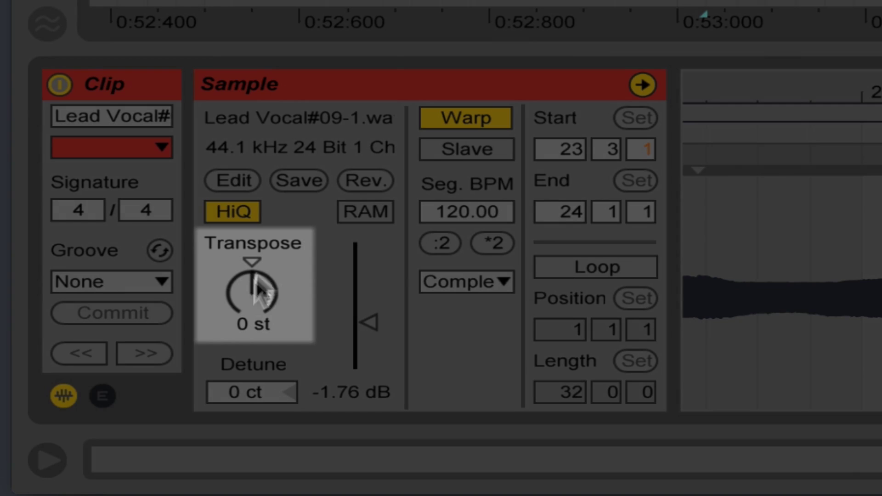
left_click_drag(256, 291, 255, 271)
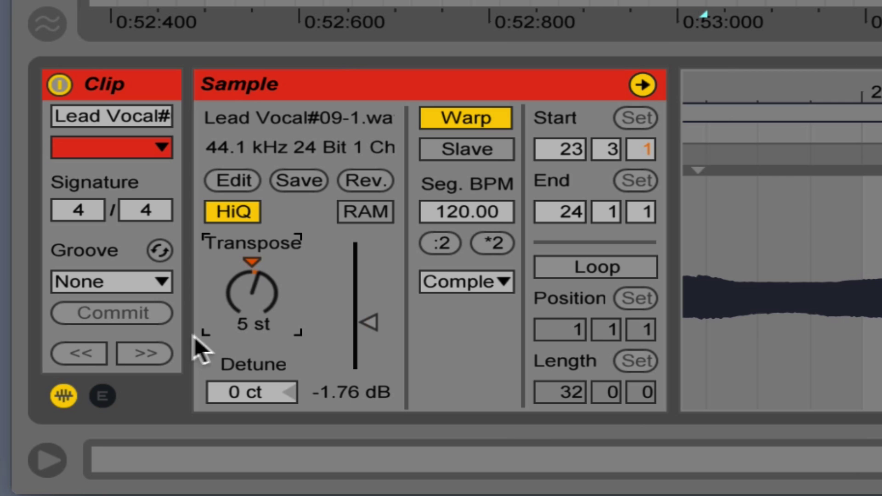
left_click_drag(252, 292, 251, 322)
mouse_move(251, 292)
left_mouse_down()
mouse_move(252, 303)
mouse_move(252, 269)
left_mouse_up()
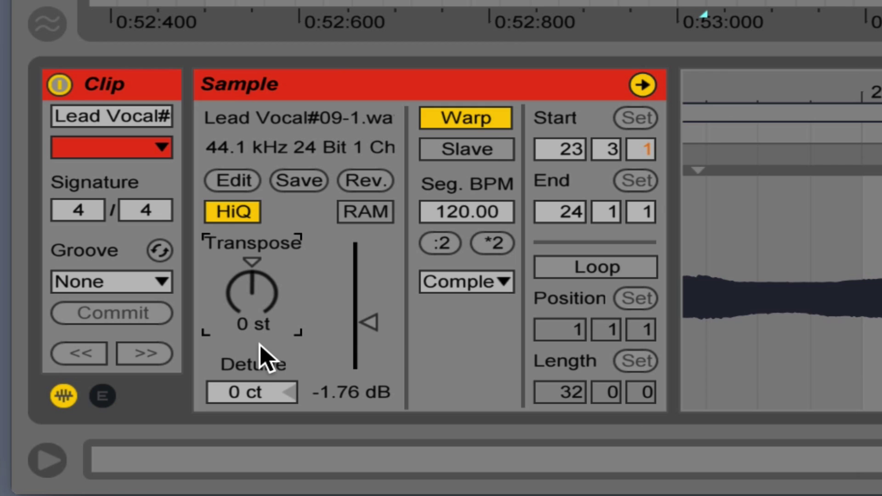
Step: Raise the Lead Vocal#09-1 clip's detune to +37 cents, audition the phrase, and reselect the clip
left_click_drag(234, 406, 235, 387)
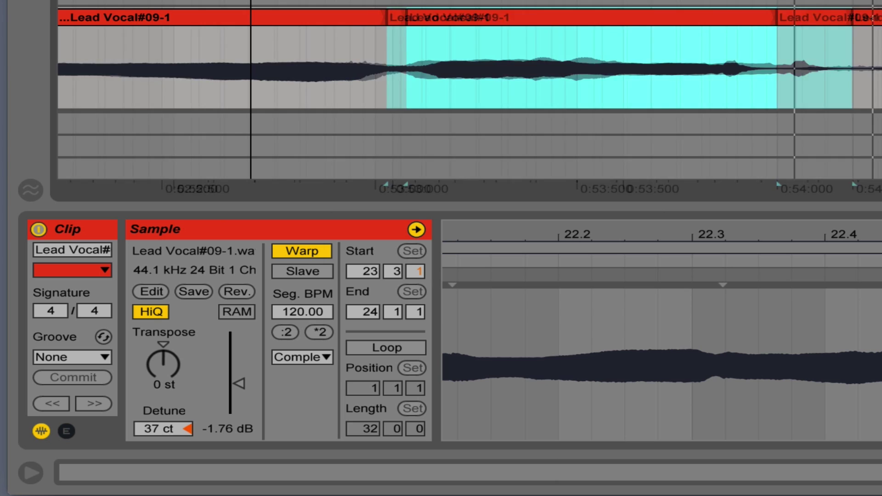
left_click(142, 39)
key("space")
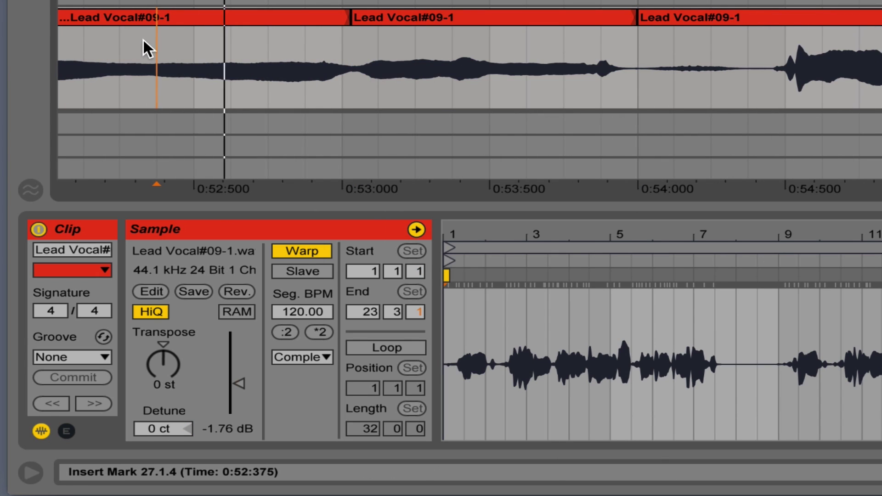
key("minus")
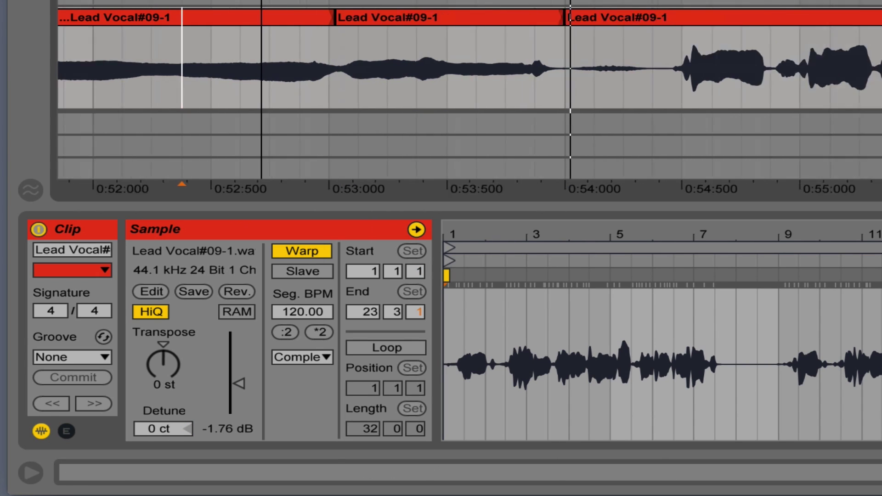
left_click(114, 94)
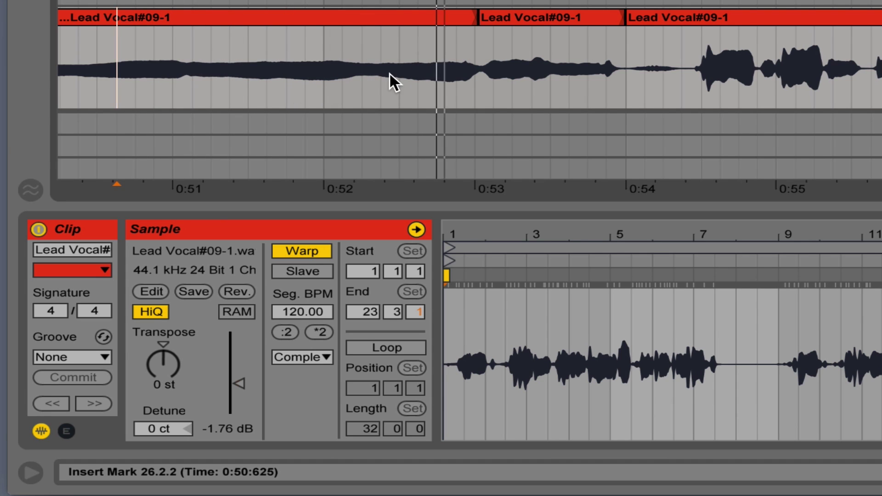
left_click(544, 18)
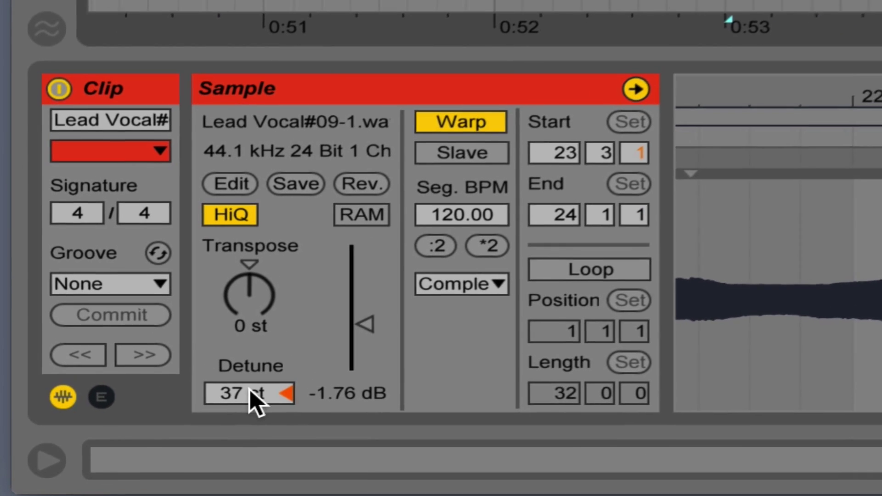
Step: Lower the note clip's detune to 30 cents and set the insert mark at 0:49.250
left_click_drag(201, 414, 200, 422)
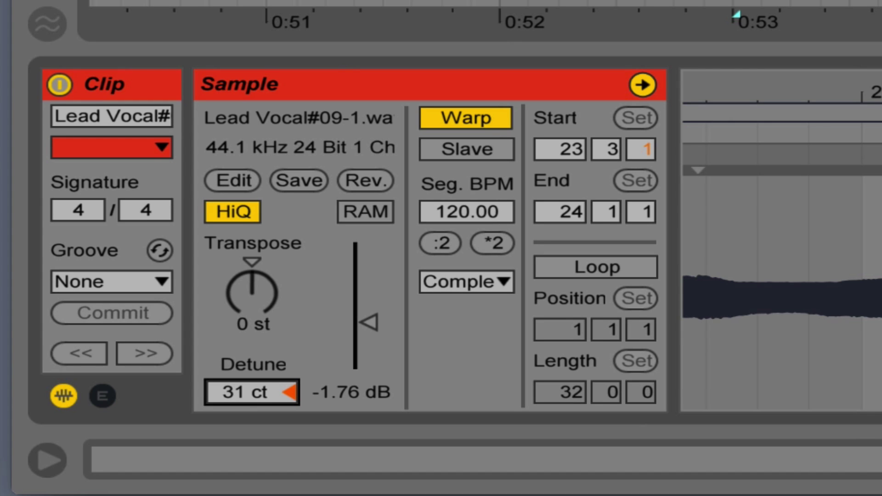
left_click_drag(256, 394, 256, 399)
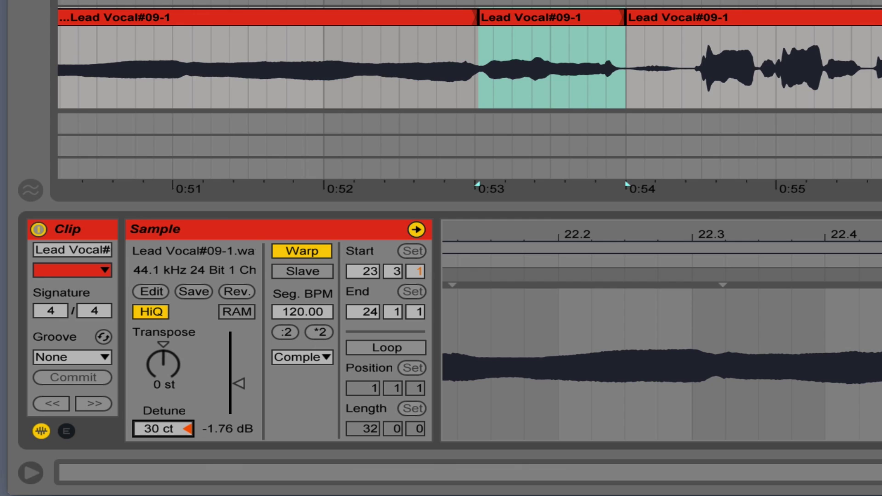
left_click(98, 92)
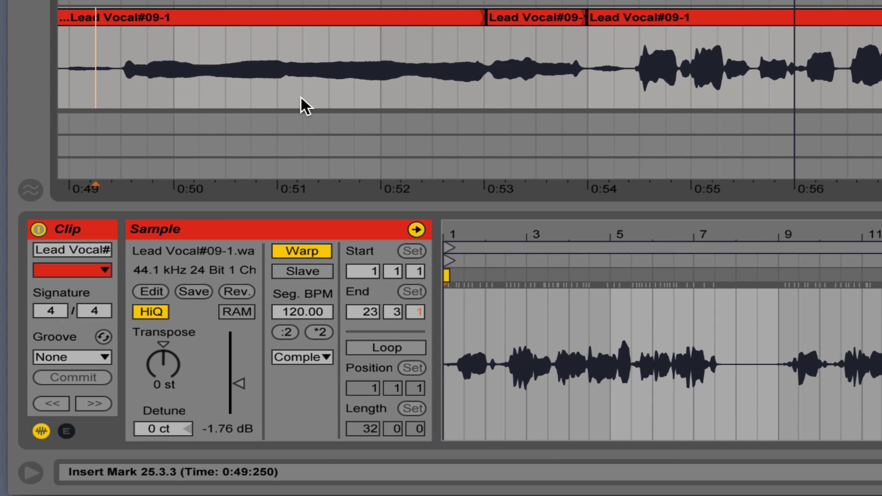
key("space")
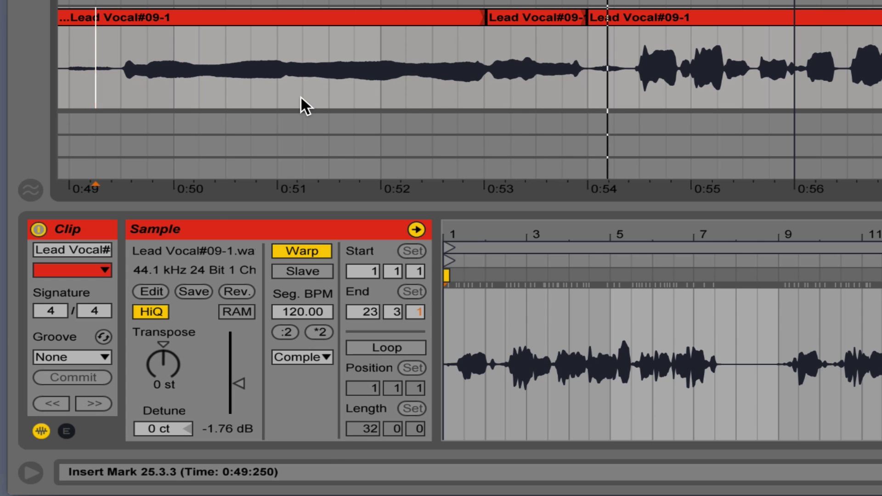
key("space")
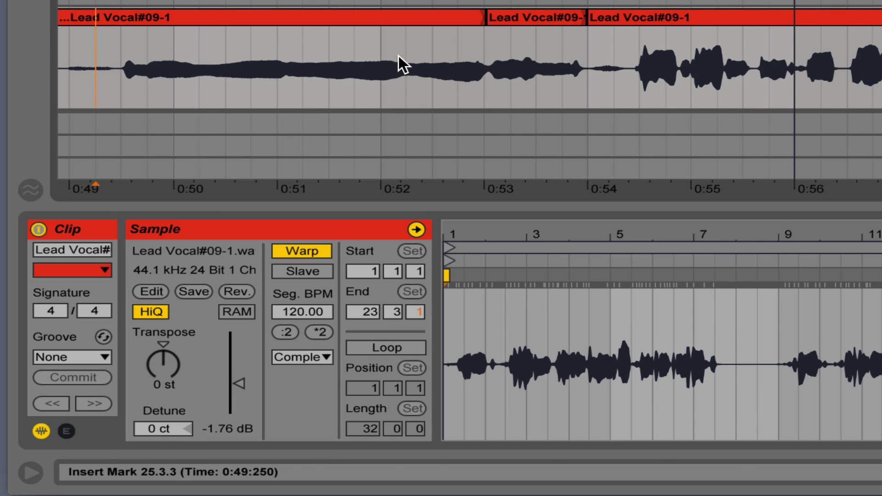